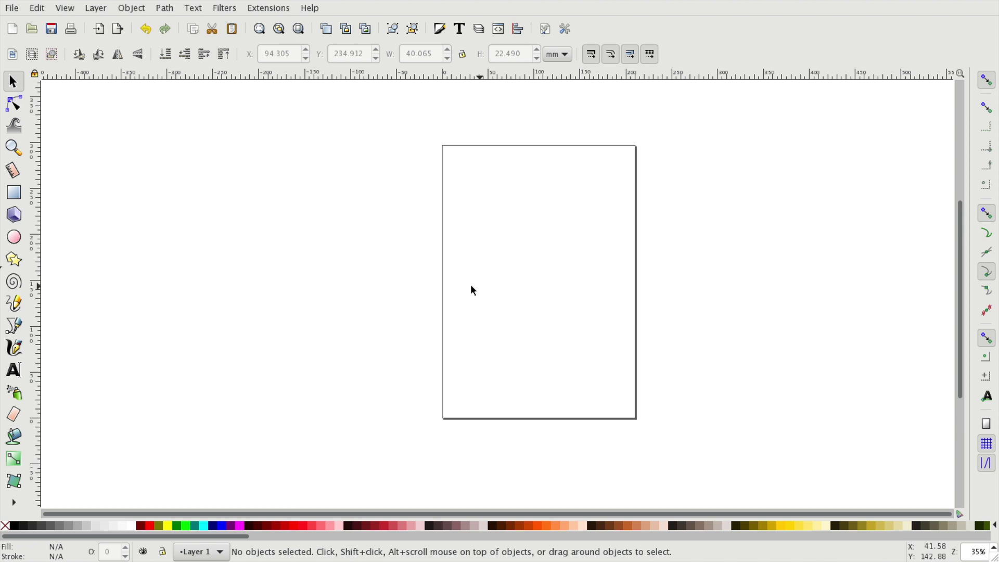
With the Rectangle tool, draw a large black rectangle at the top and a smaller one beneath it
click(14, 192)
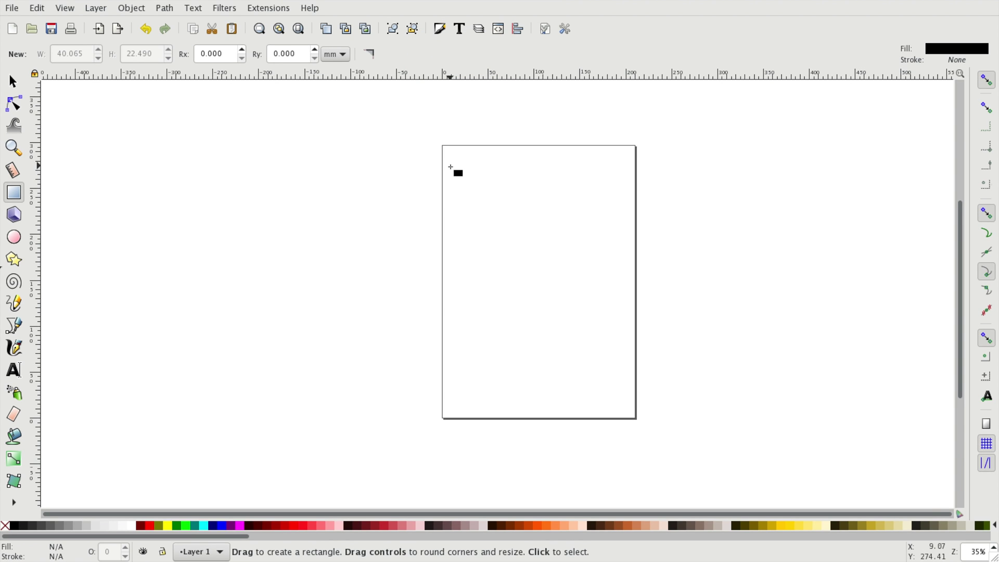
drag(452, 166, 575, 248)
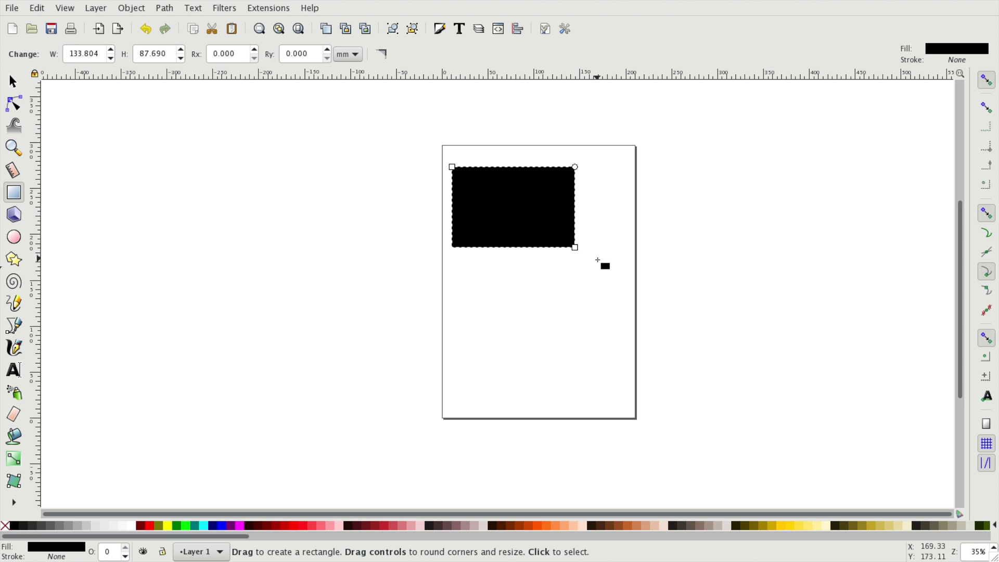
drag(500, 269, 566, 302)
scroll(659, 180, up, 1)
scroll(636, 156, up, 1)
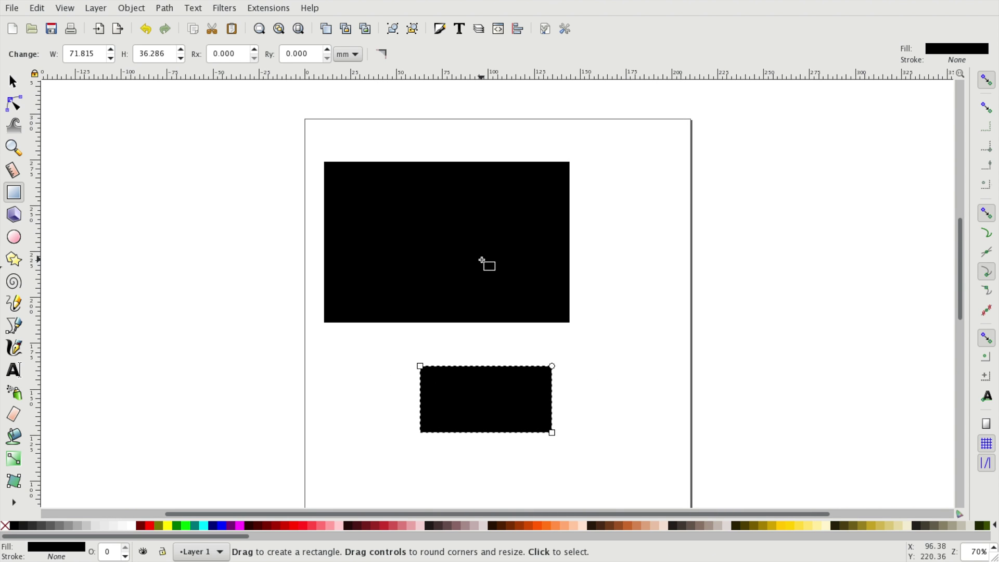
Resize the upper rectangle from its top-left and bottom-right corners, then round its corners
click(488, 264)
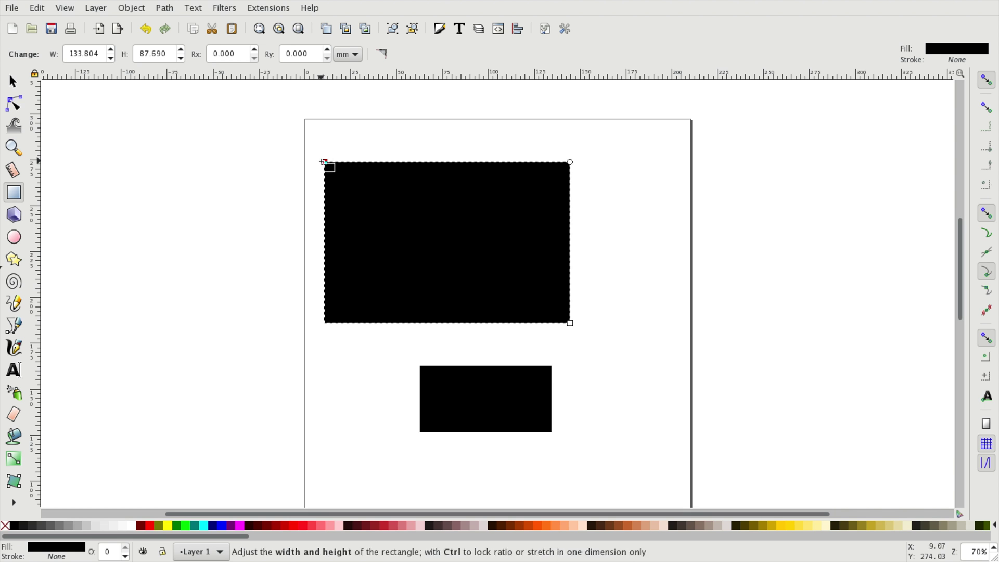
mouse_move(325, 163)
mouse_down()
mouse_move(372, 188)
mouse_move(354, 130)
mouse_move(357, 146)
mouse_up()
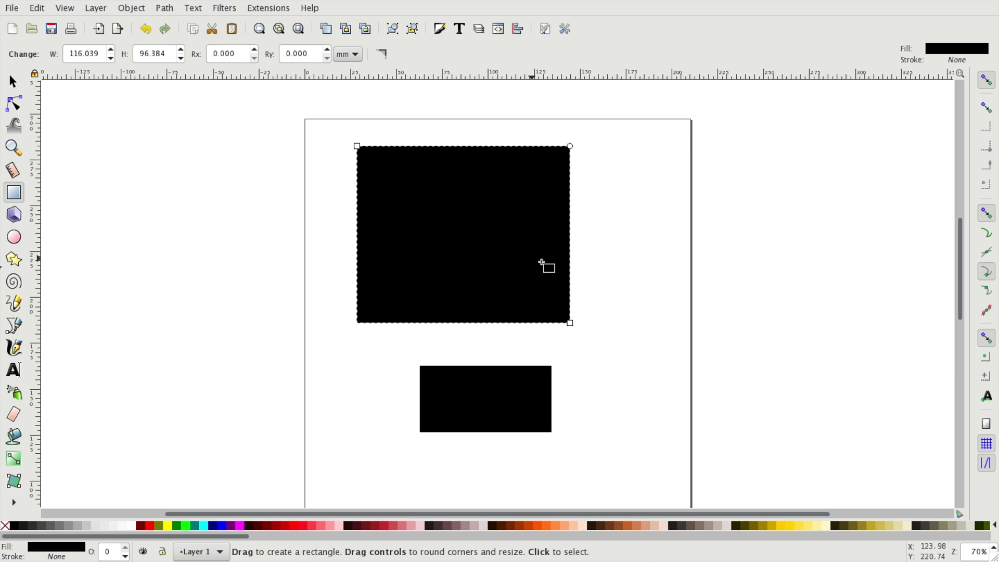
drag(570, 323, 585, 307)
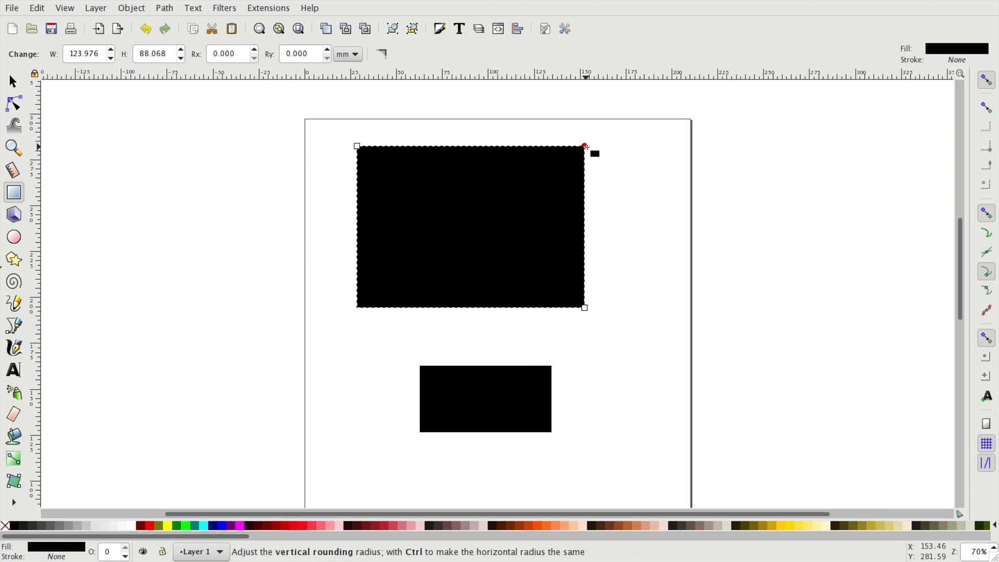
drag(585, 146, 585, 194)
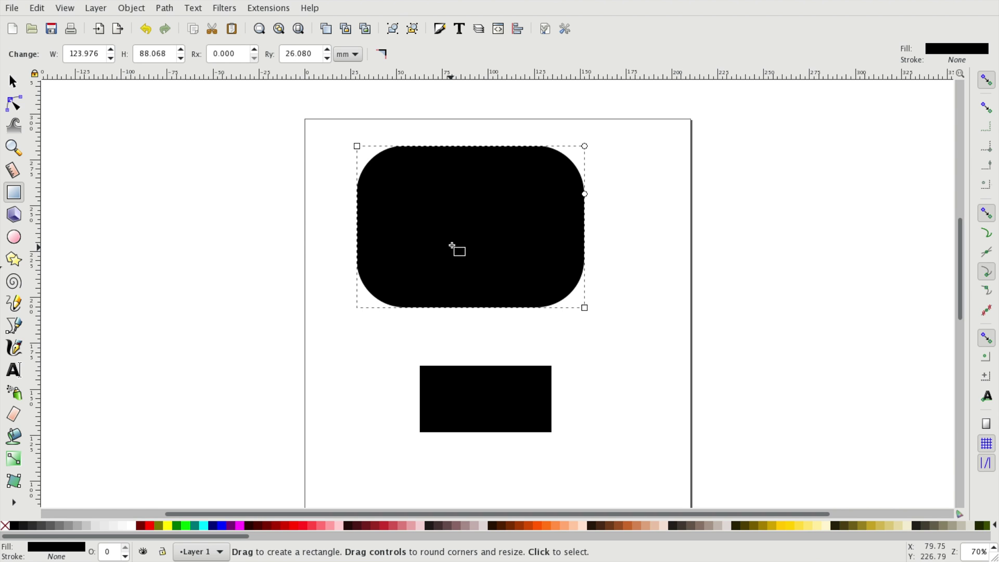
Give the rectangle width 100 mm, height 80 mm and corner radius Ry 20
triple_click(87, 60)
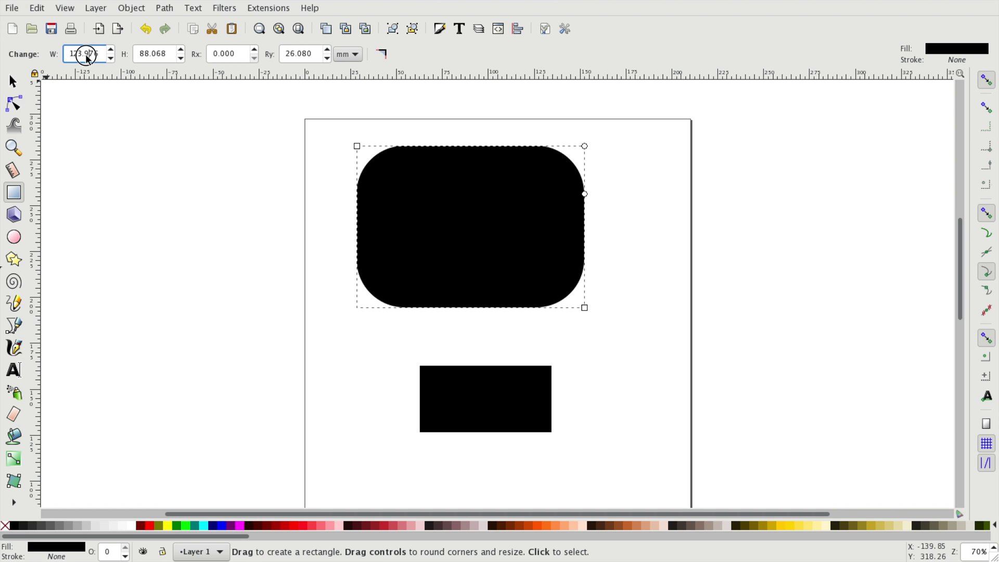
text(100)
key(Tab)
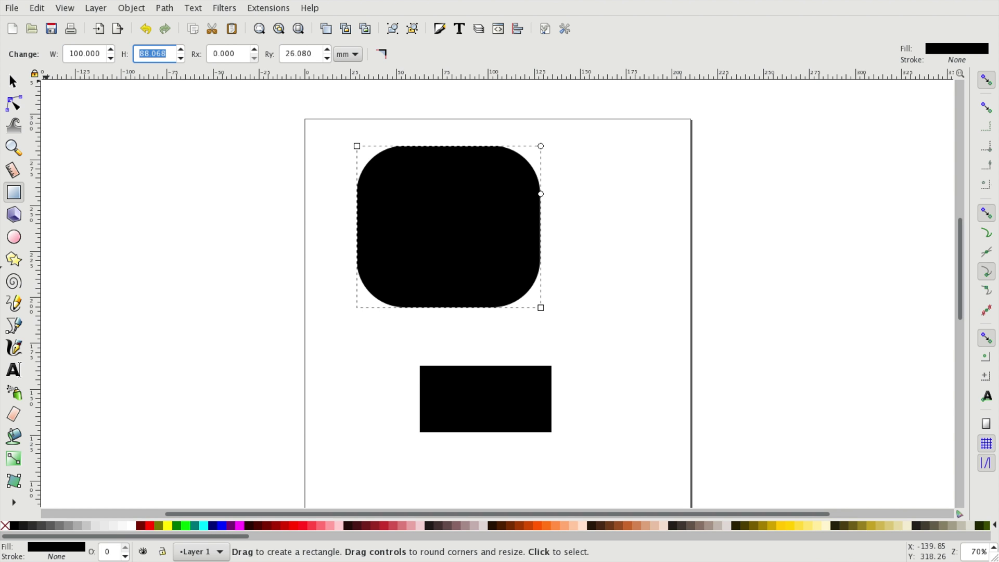
text(80)
key(Tab)
key(Tab)
text(2)
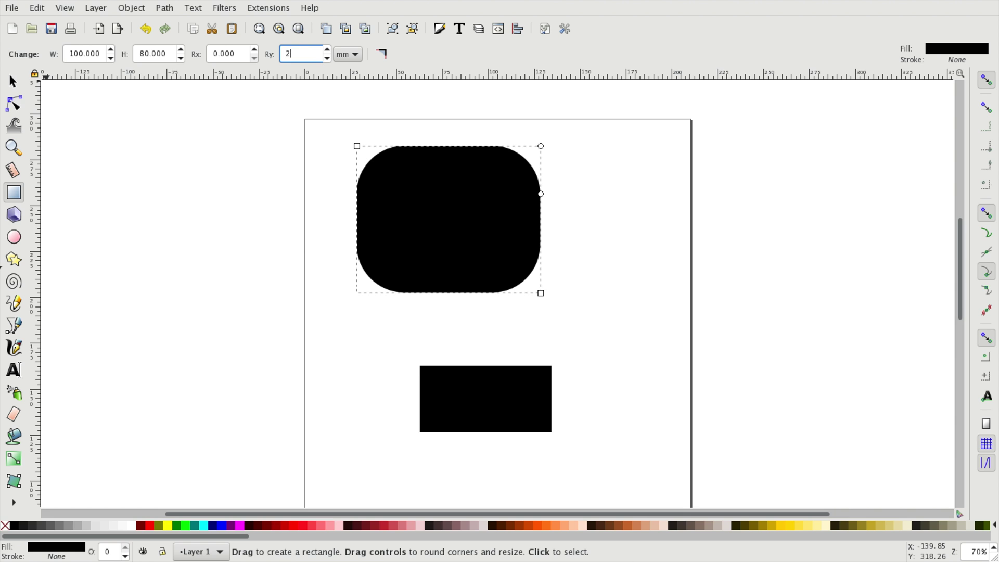
text(0)
key(Return)
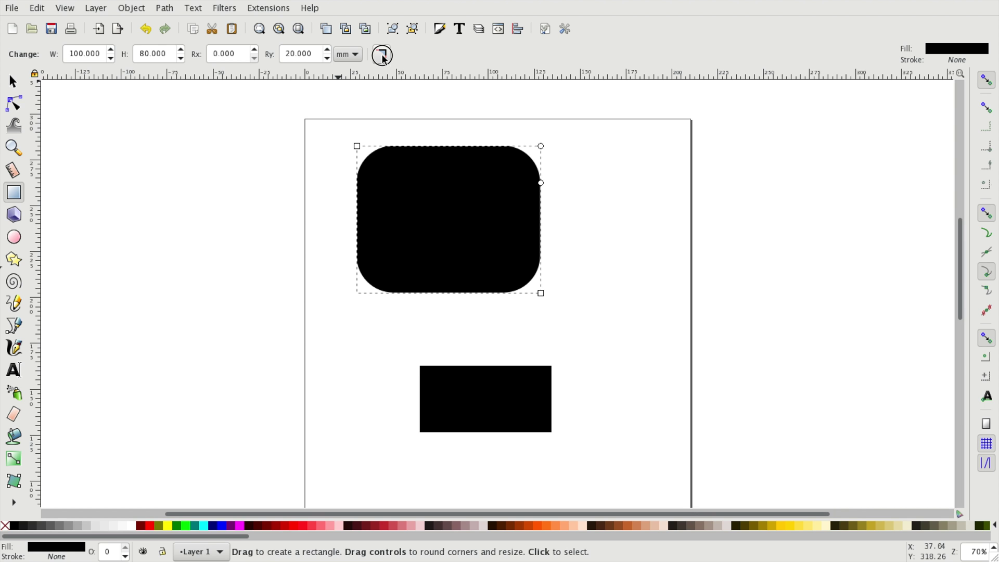
Make the rectangle's corners sharp, then draw a top-left ellipse, resize it and cut a pie wedge
click(383, 56)
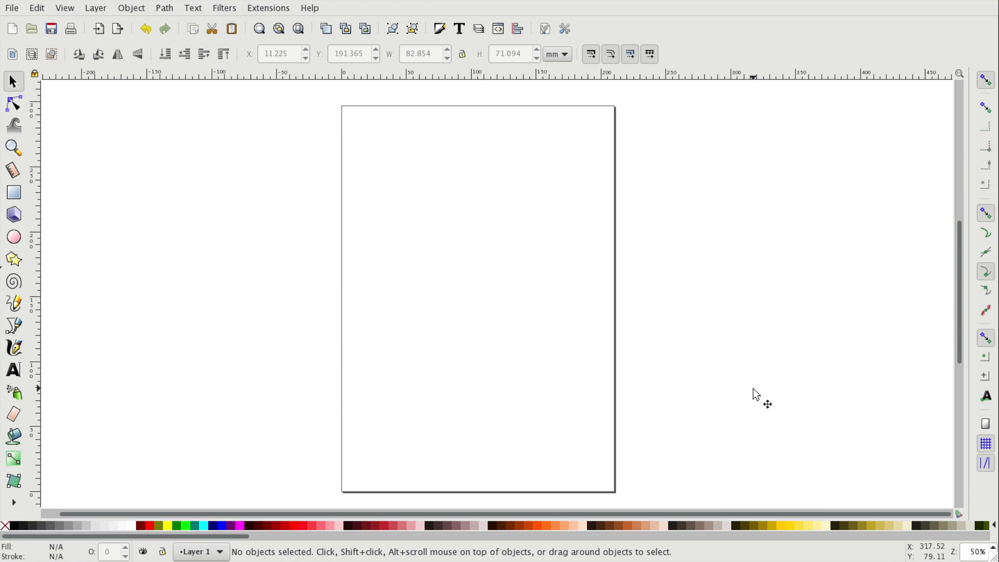
click(14, 239)
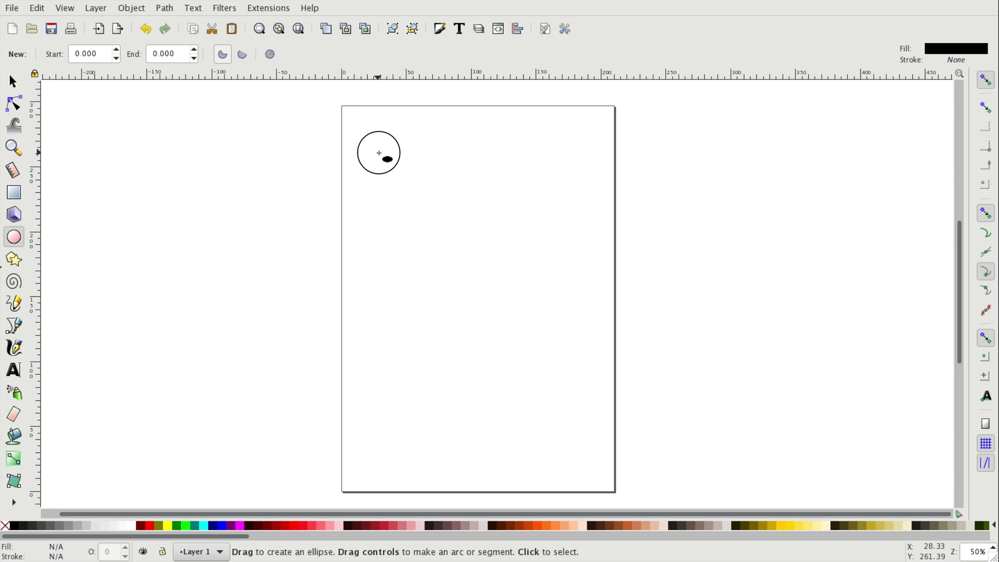
drag(379, 153, 458, 230)
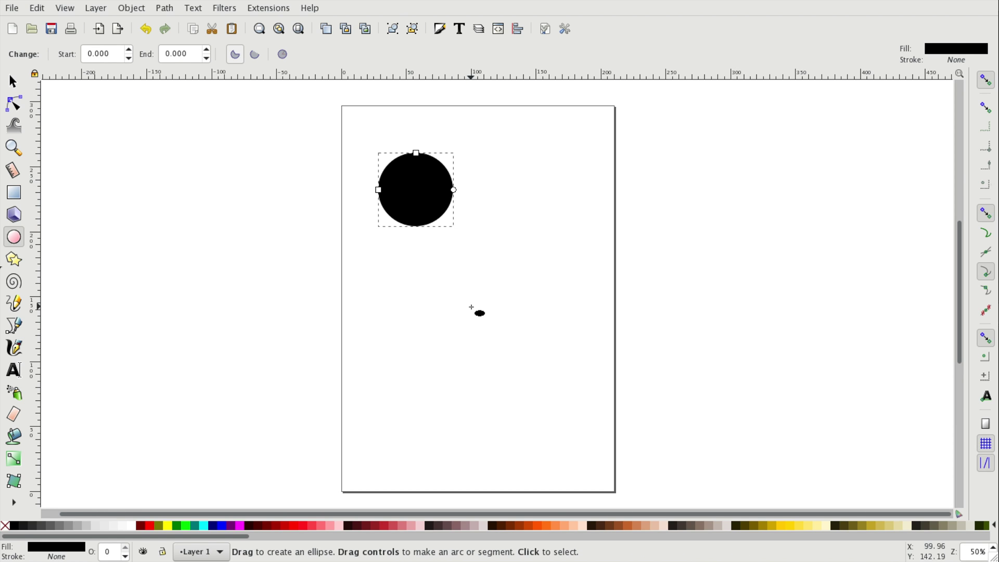
mouse_move(416, 153)
mouse_down()
mouse_move(413, 167)
mouse_move(415, 149)
mouse_up()
drag(383, 191, 366, 189)
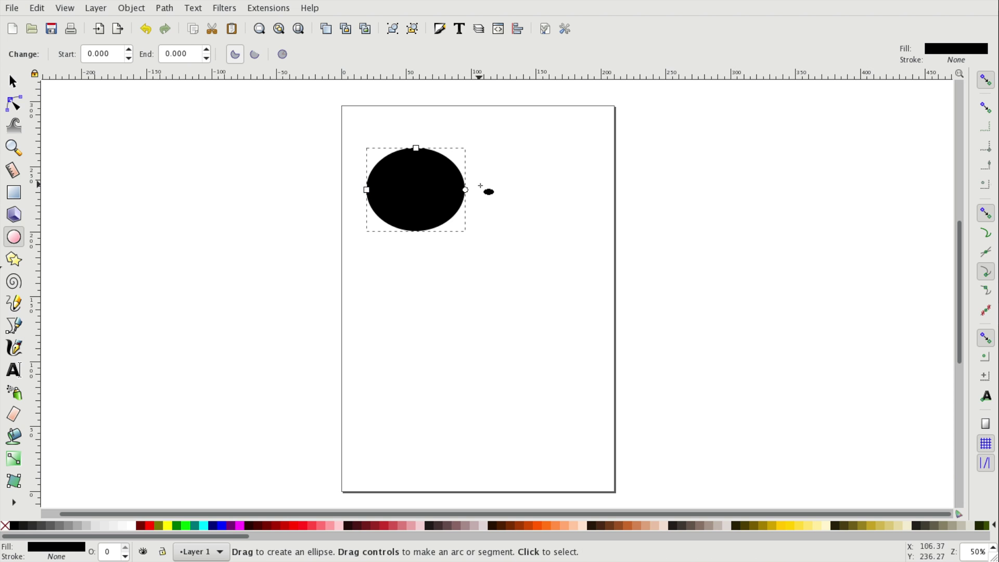
mouse_move(465, 189)
mouse_down()
mouse_move(459, 169)
mouse_move(483, 226)
mouse_up()
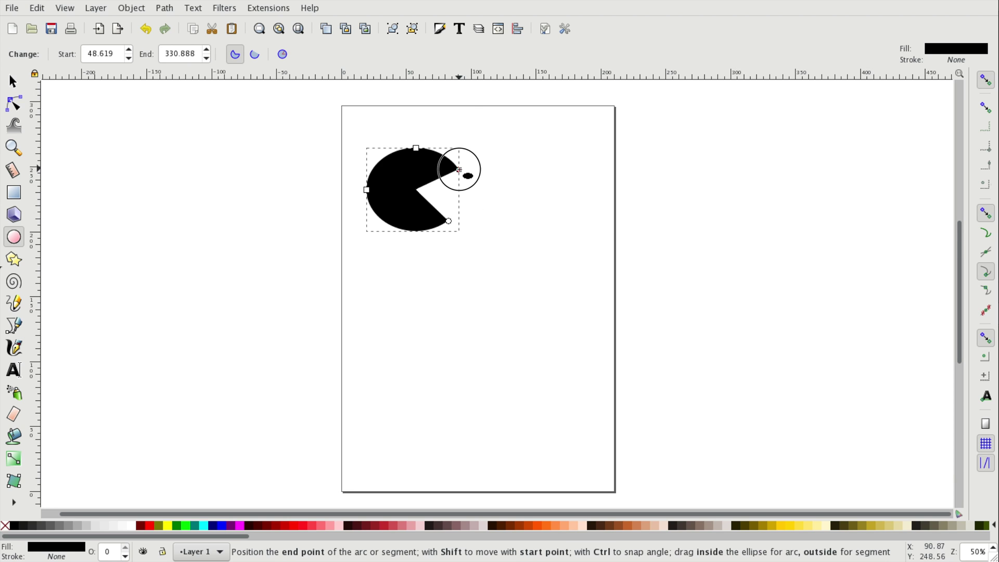
Adjust the first pie's wedge edges, then draw a wider-mouthed pie below and a smaller pie right
mouse_move(459, 170)
mouse_down()
mouse_move(369, 192)
mouse_move(430, 122)
mouse_move(466, 184)
mouse_up()
drag(449, 220, 457, 213)
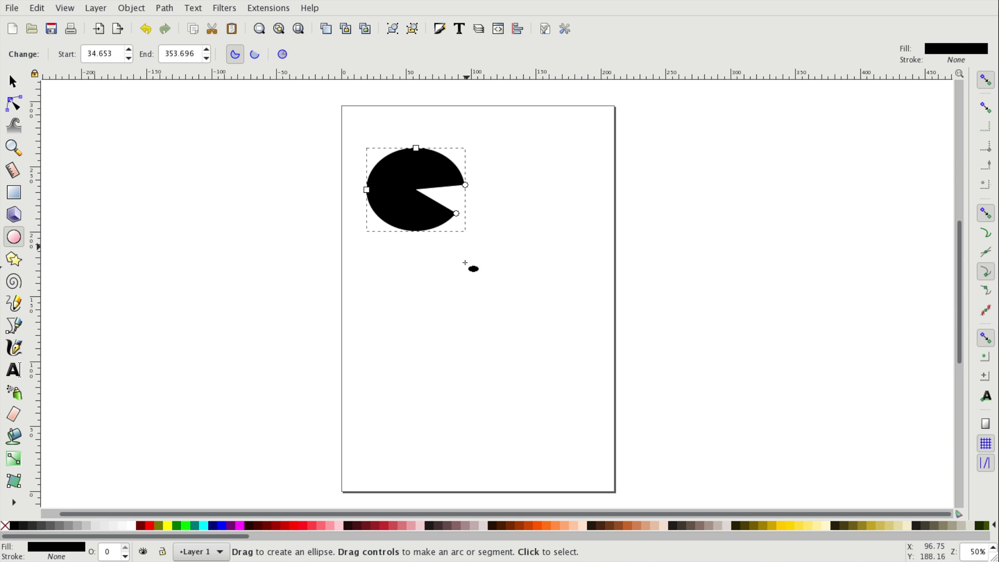
drag(389, 280, 489, 366)
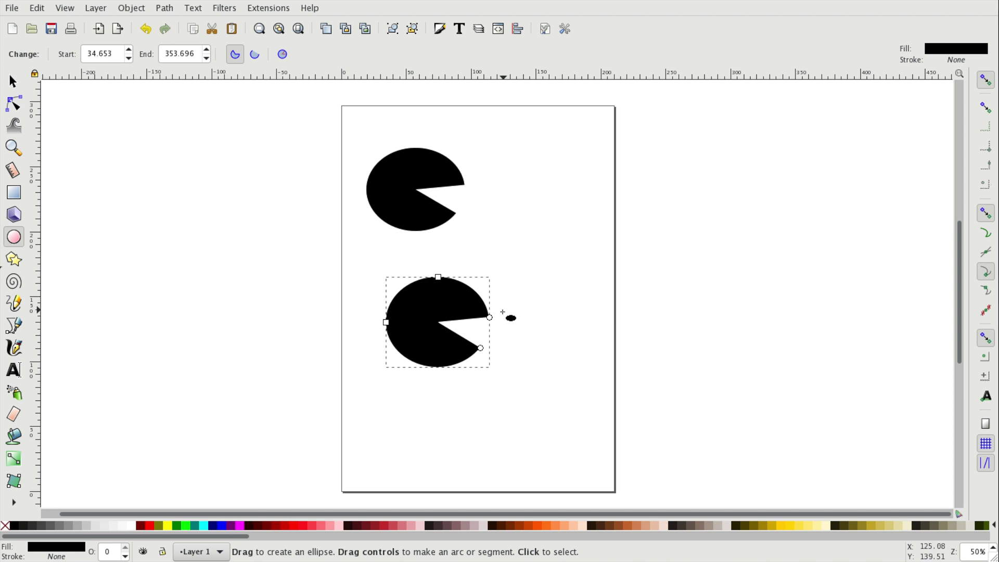
drag(487, 307, 463, 282)
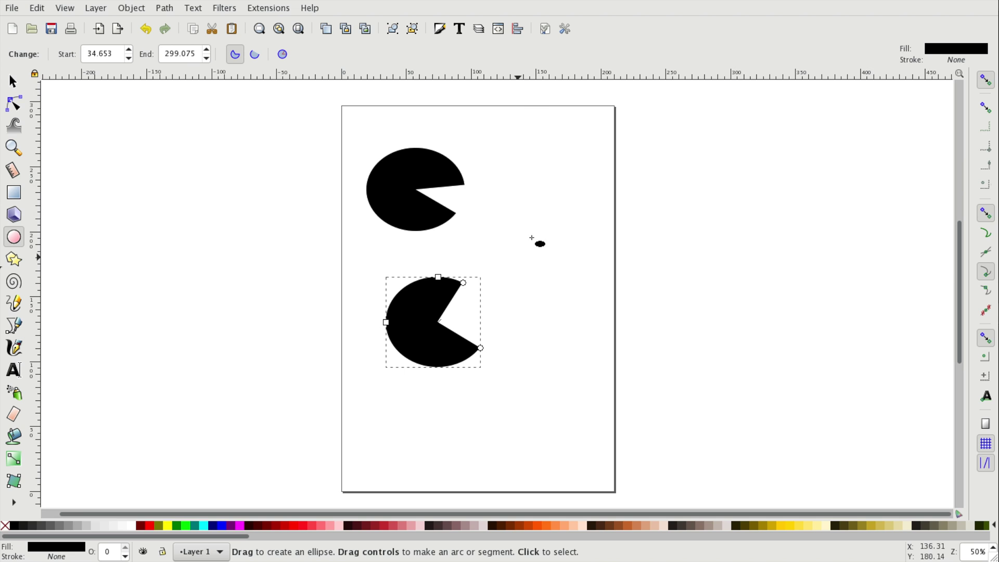
mouse_move(530, 202)
mouse_down()
mouse_move(577, 265)
mouse_move(613, 283)
mouse_move(608, 277)
mouse_up()
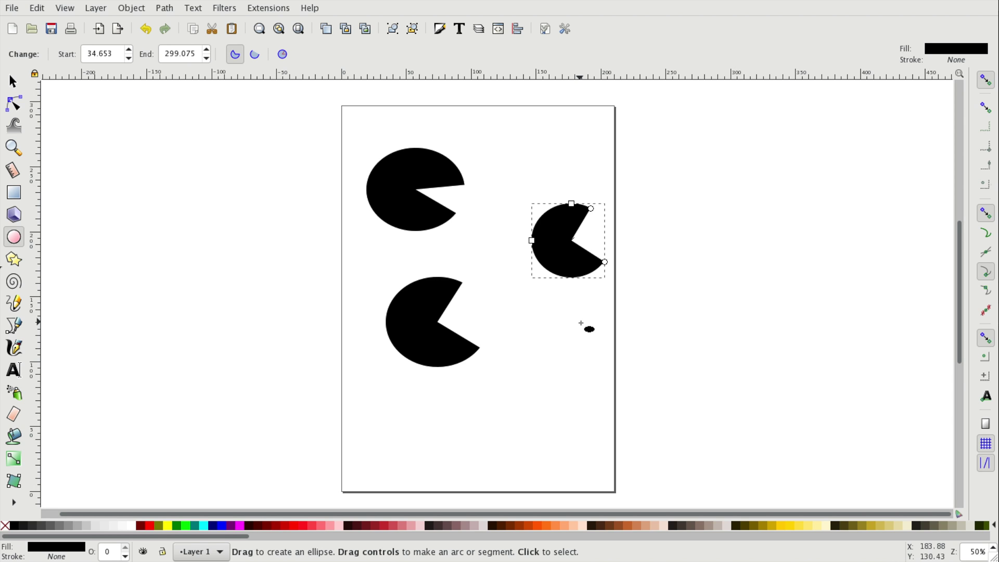
Set the right-hand pie's start angle to 0 and end angle to 90
double_click(109, 51)
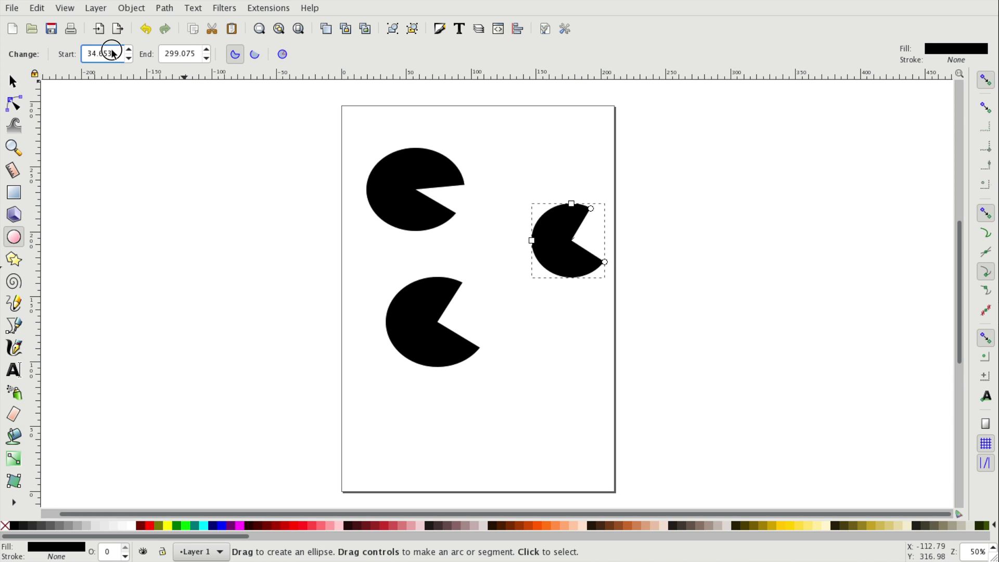
text(0)
key(Tab)
text(90)
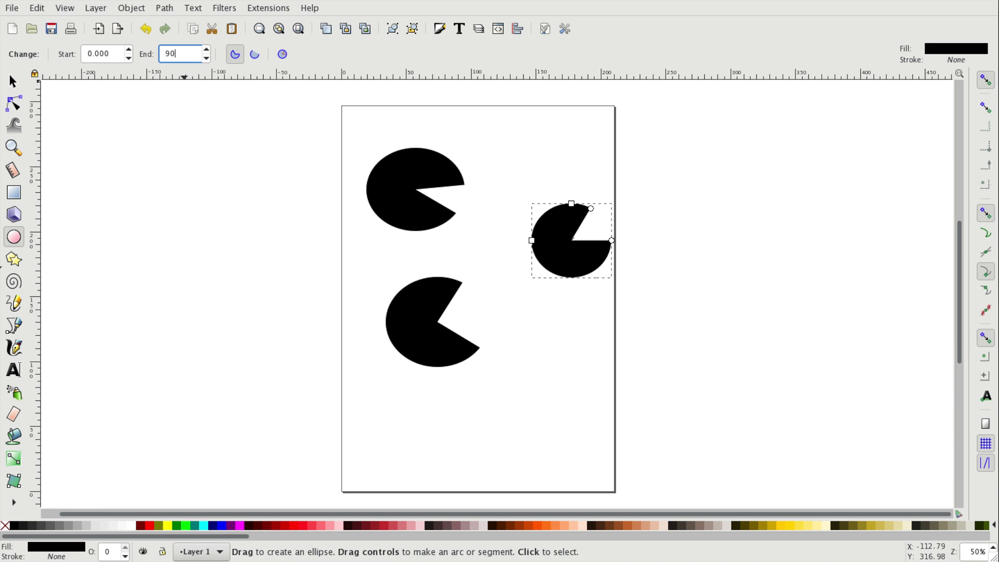
key(Return)
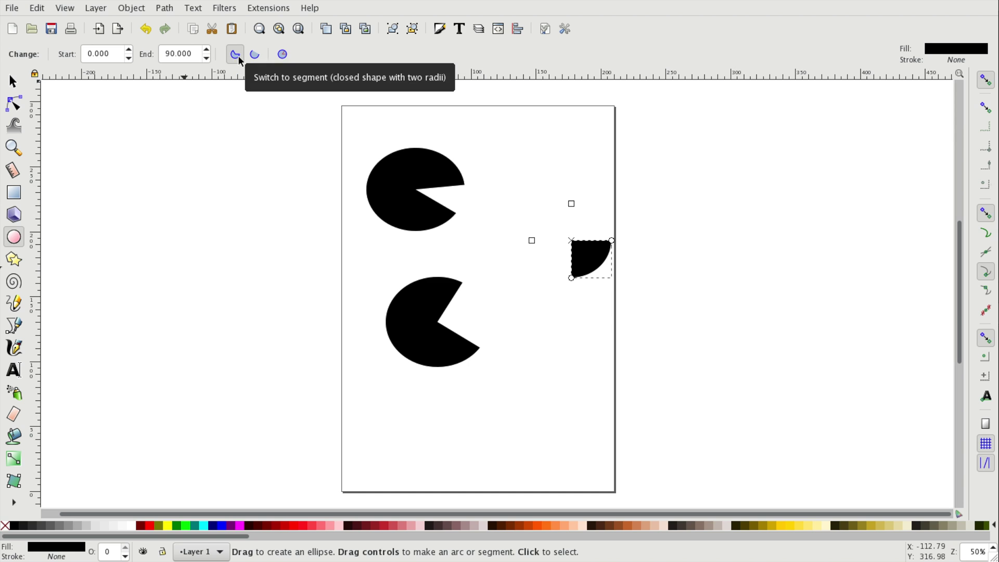
Toggle arc and segment modes, make the shape whole, then draw a larger circle below it
click(252, 52)
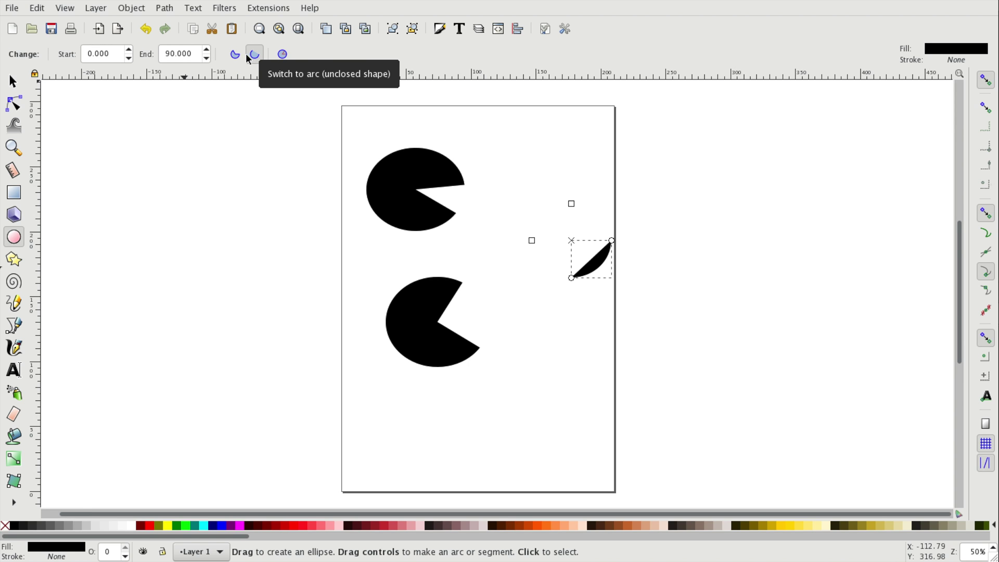
click(235, 53)
click(256, 53)
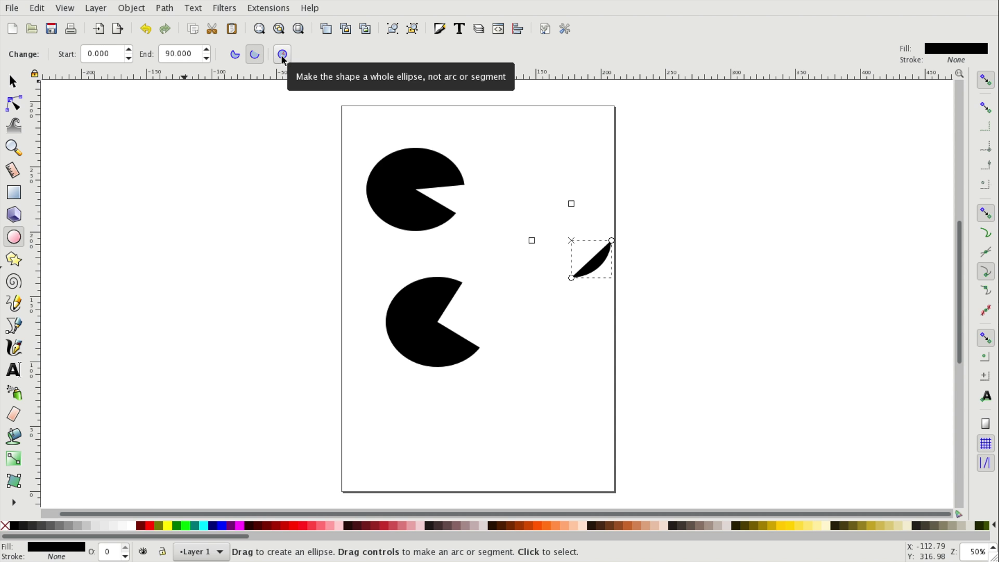
click(282, 53)
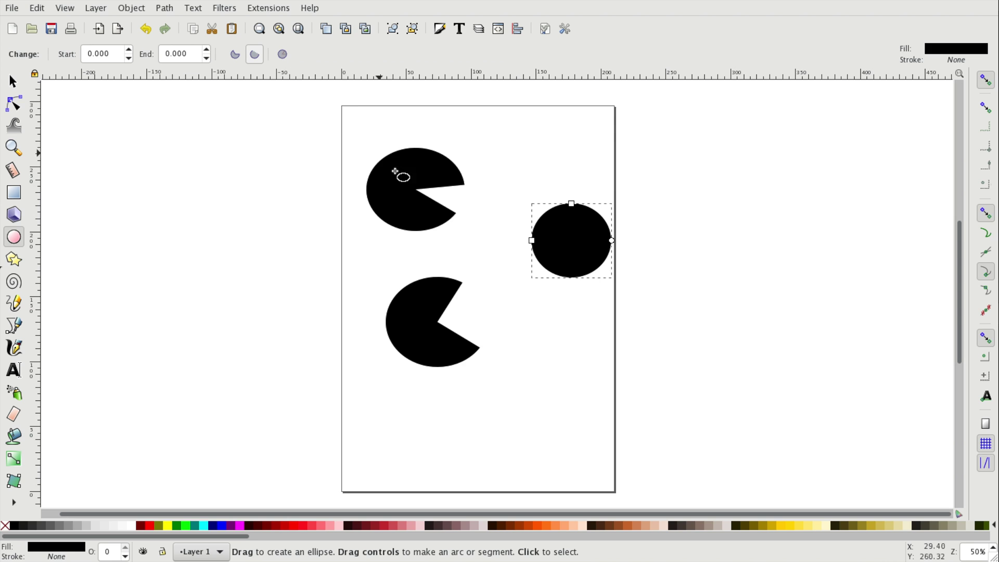
click(529, 326)
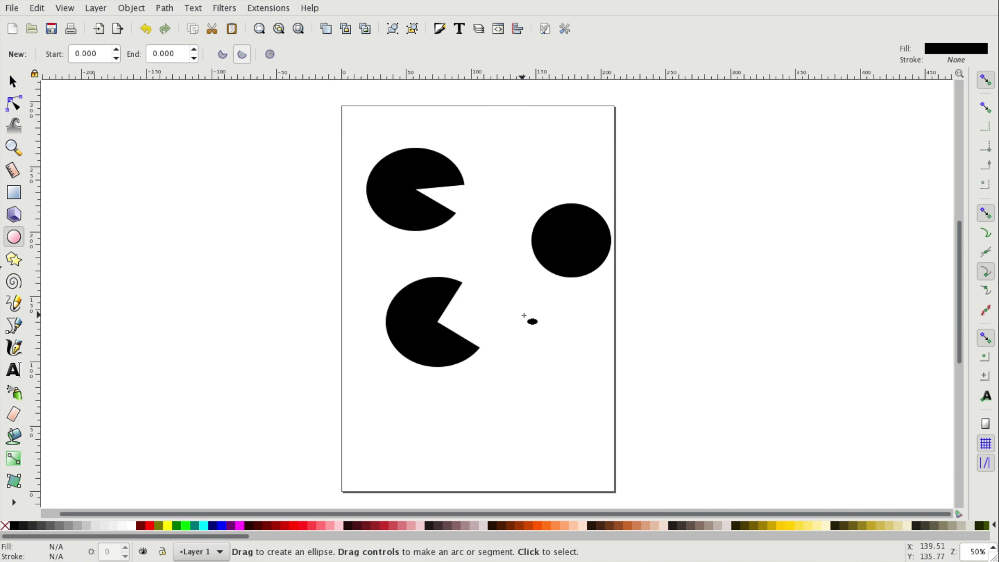
mouse_move(519, 303)
mouse_down()
mouse_move(541, 333)
mouse_move(708, 388)
mouse_move(576, 398)
mouse_move(629, 386)
mouse_move(585, 357)
mouse_move(684, 419)
mouse_move(643, 427)
mouse_move(573, 396)
mouse_move(590, 389)
mouse_move(627, 406)
mouse_move(599, 386)
mouse_move(634, 407)
mouse_move(616, 395)
mouse_up()
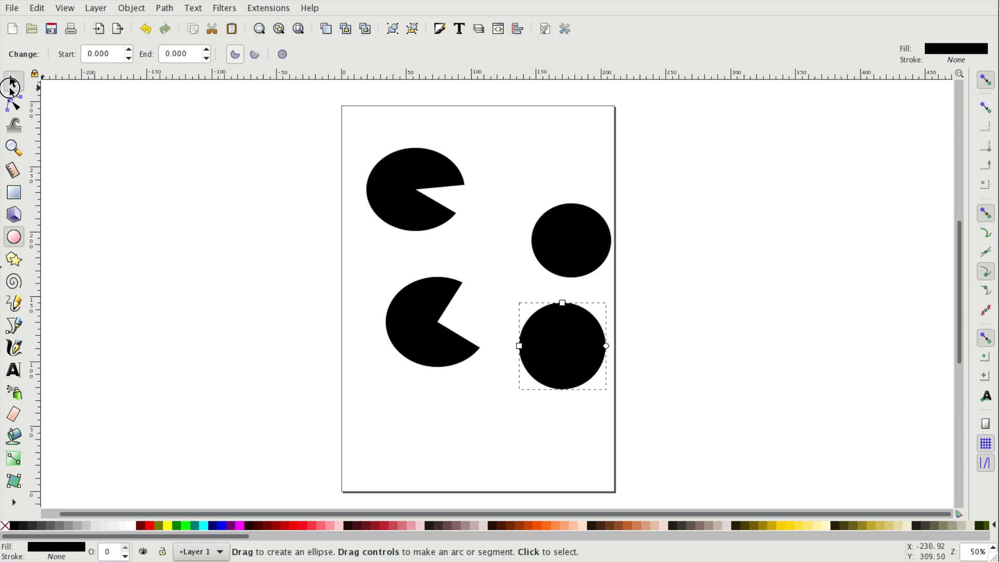
With the Selector, set the upper-right ellipse to 60 by 60 and lock its proportions
click(11, 81)
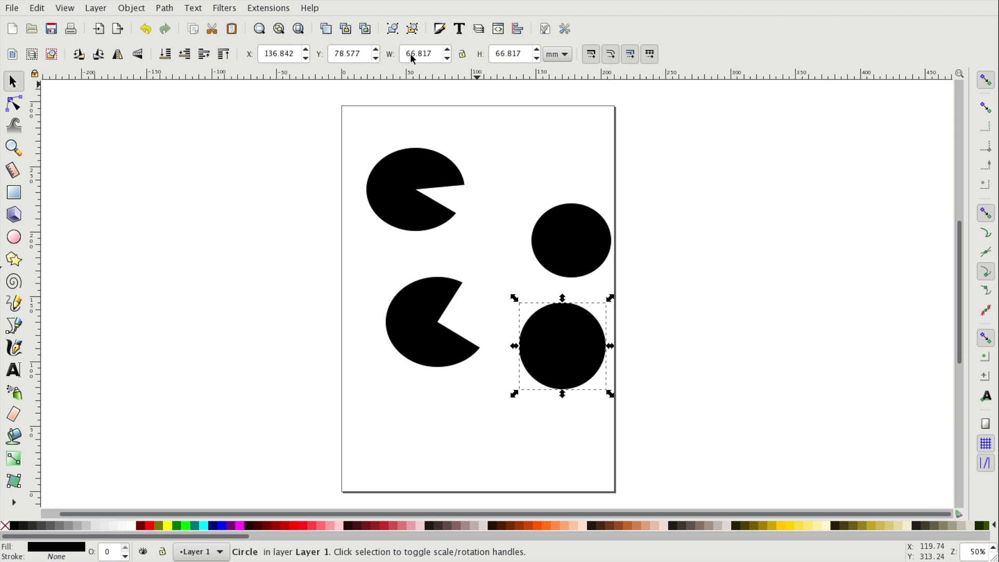
click(573, 232)
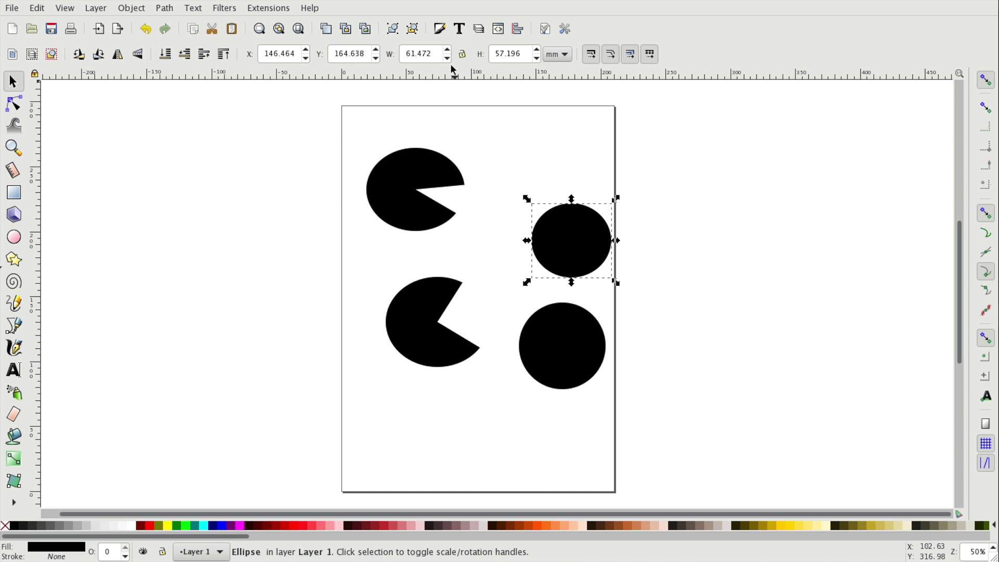
click(520, 54)
text(60)
click(428, 57)
text(60)
key(Return)
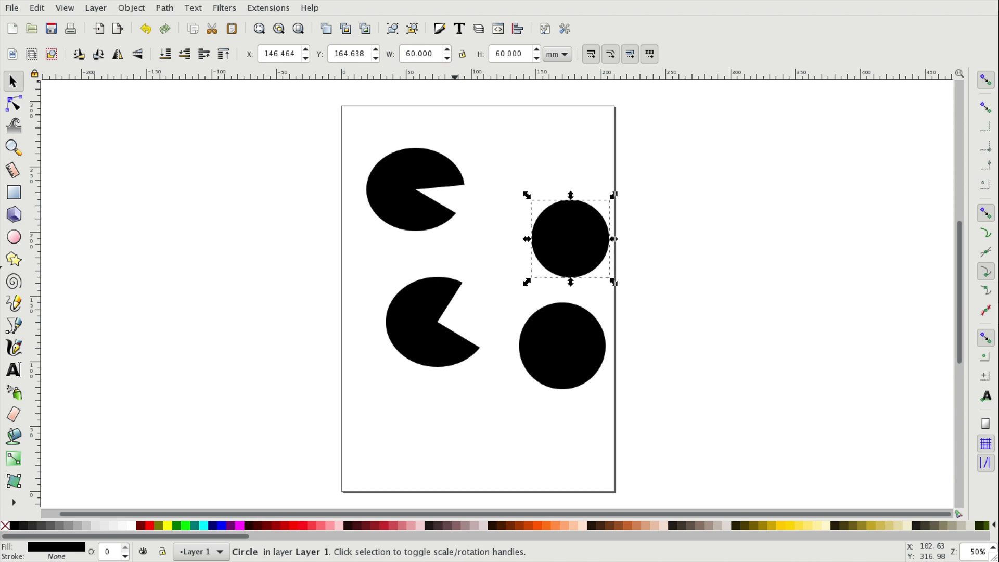
click(464, 59)
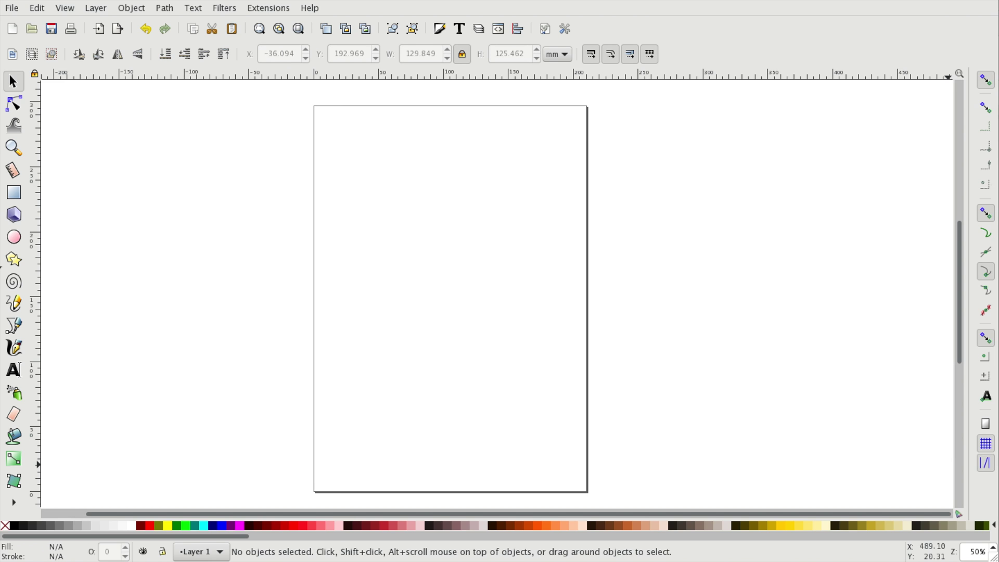
Draw a star near the page centre, switching briefly to polygon mode and back to star
click(16, 263)
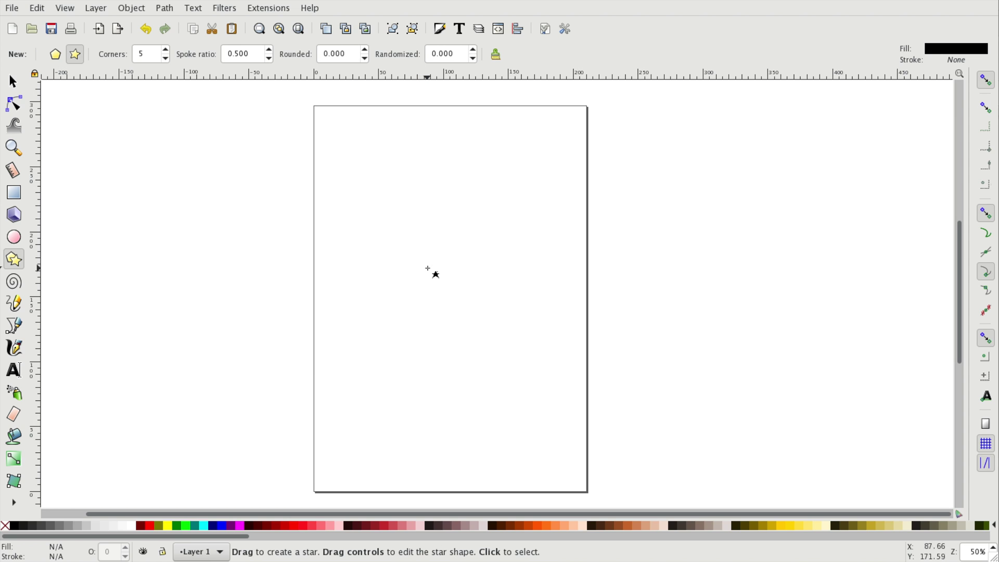
drag(430, 270, 460, 312)
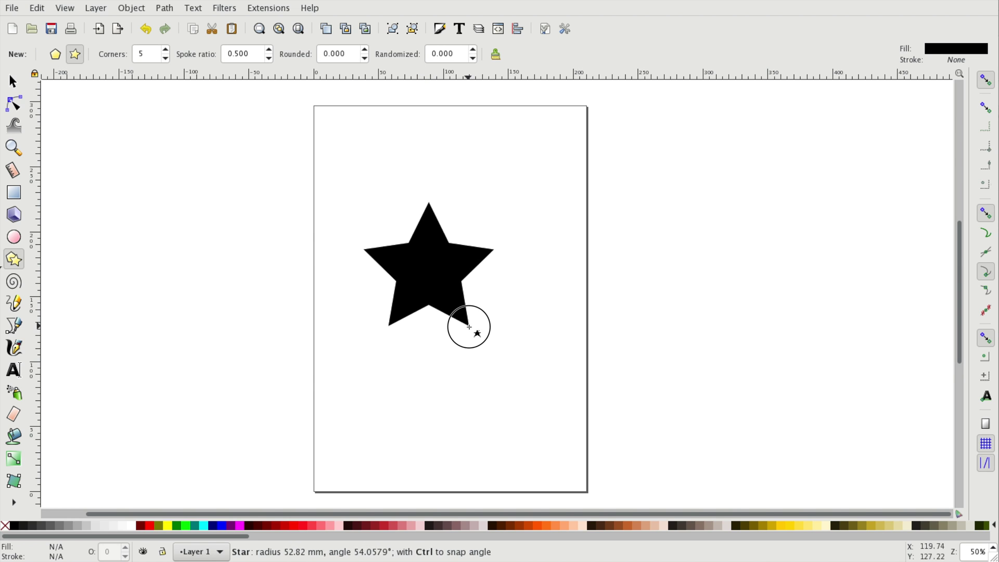
drag(460, 313, 469, 325)
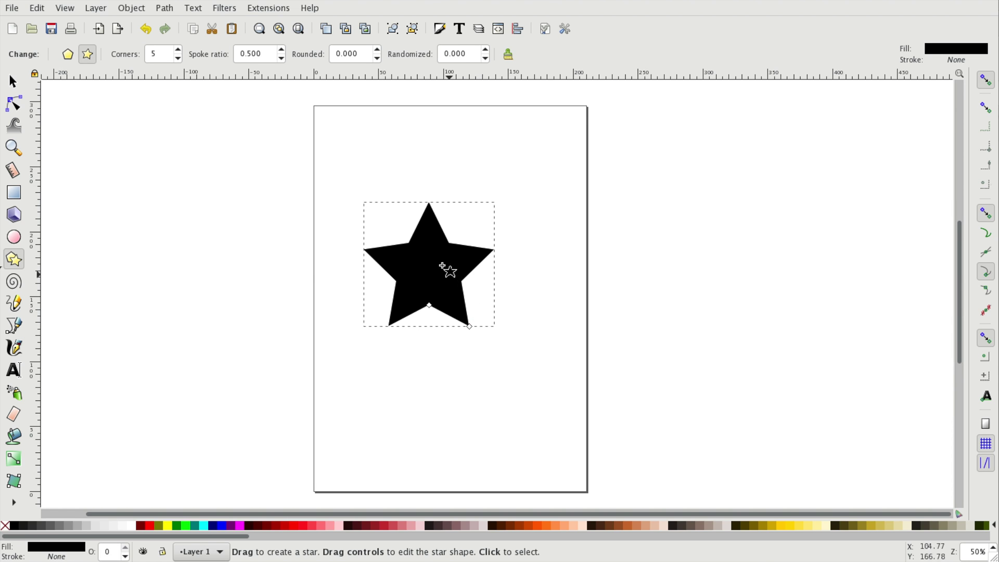
click(64, 56)
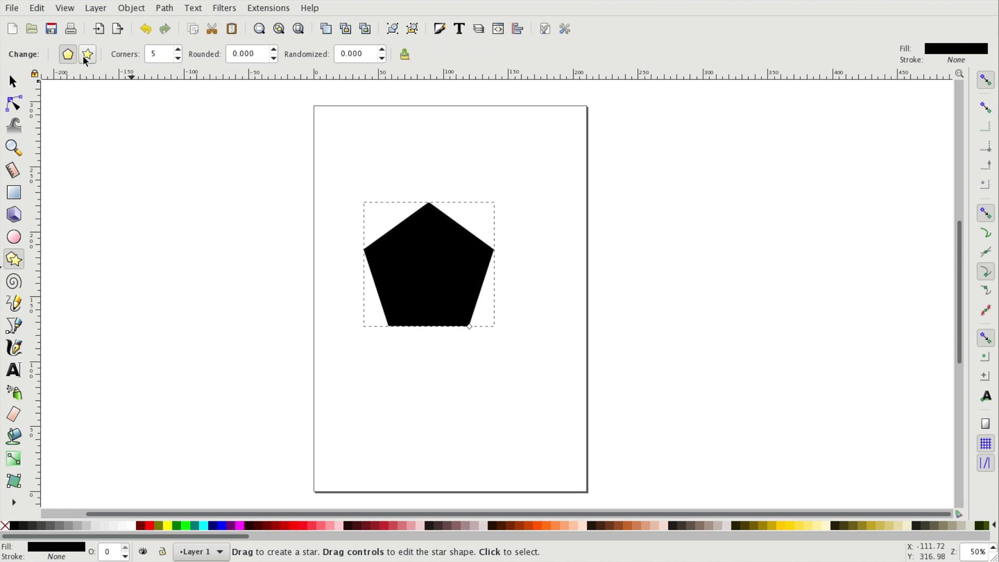
click(85, 56)
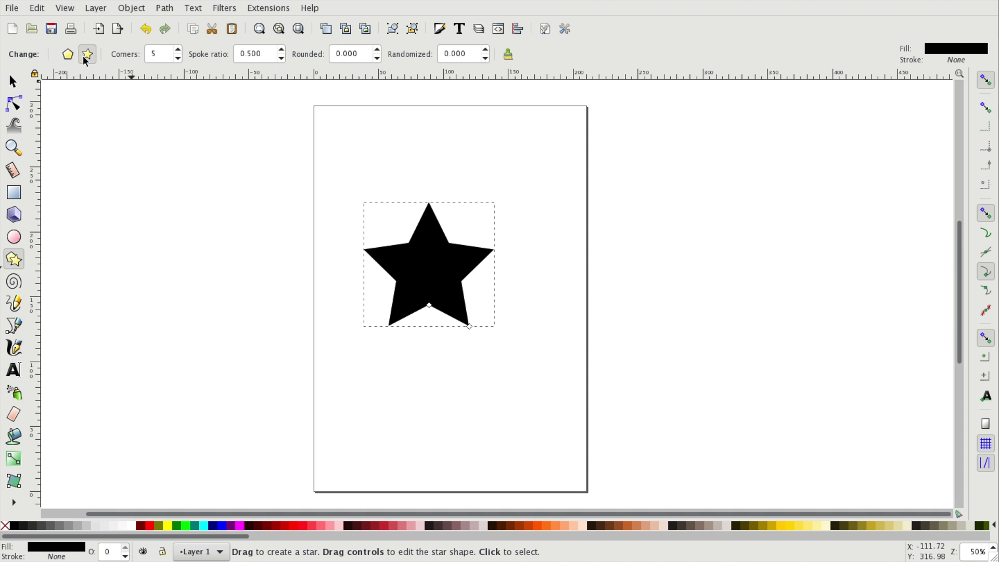
Set the star to 10 corners, spoke ratio 0.720, rounded 2.870 and randomized about 0.41
click(178, 51)
click(179, 50)
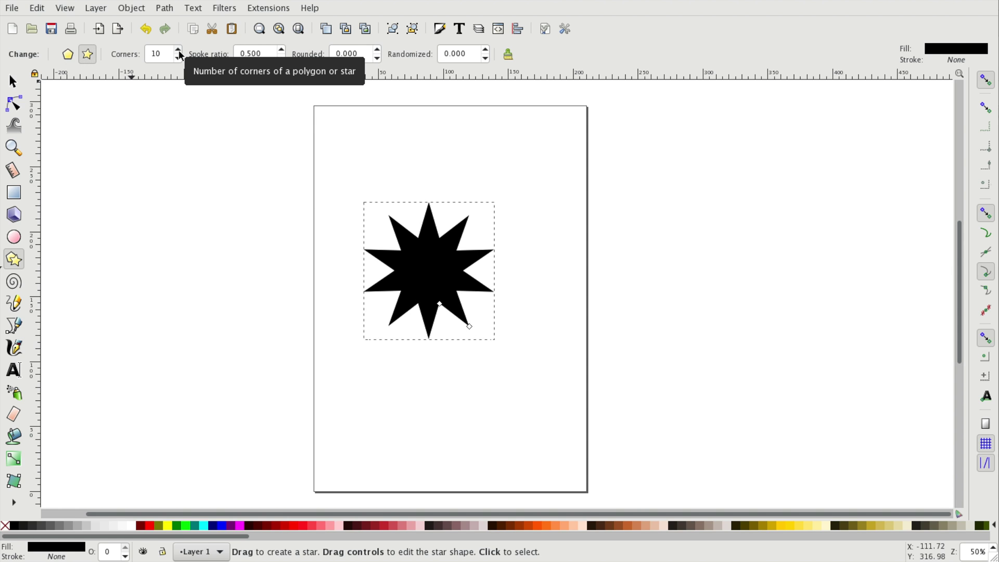
click(282, 56)
click(282, 57)
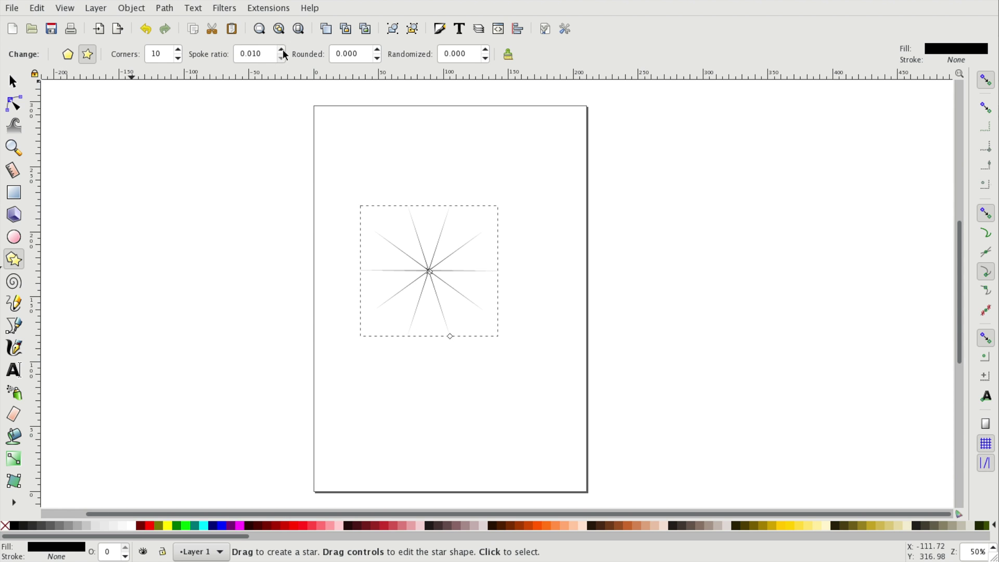
click(378, 49)
click(379, 49)
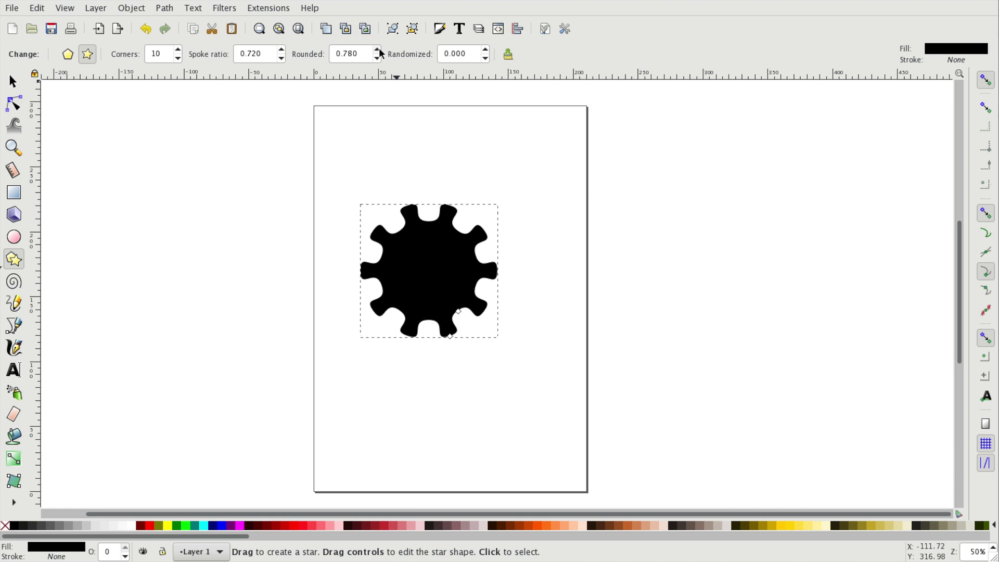
click(379, 49)
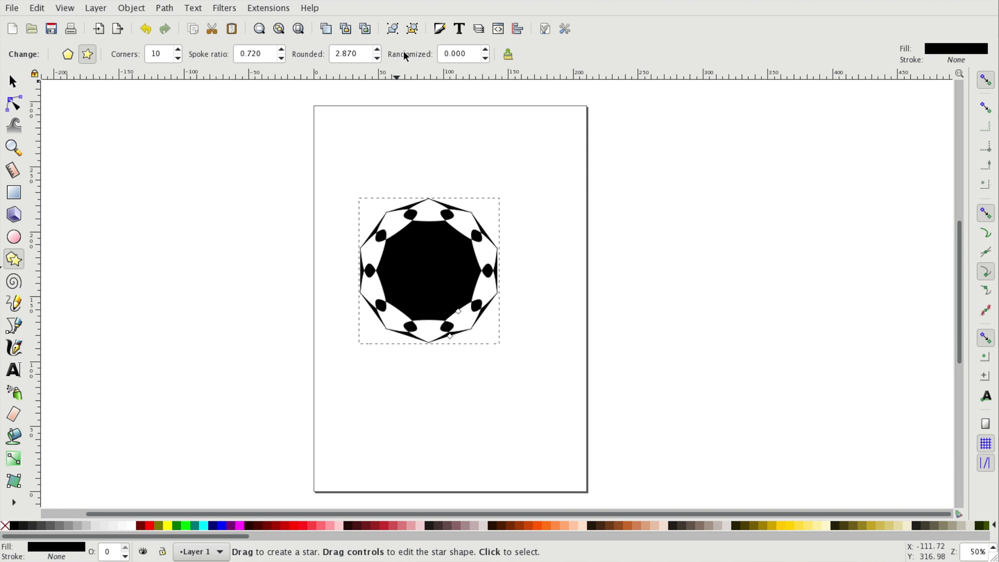
click(487, 49)
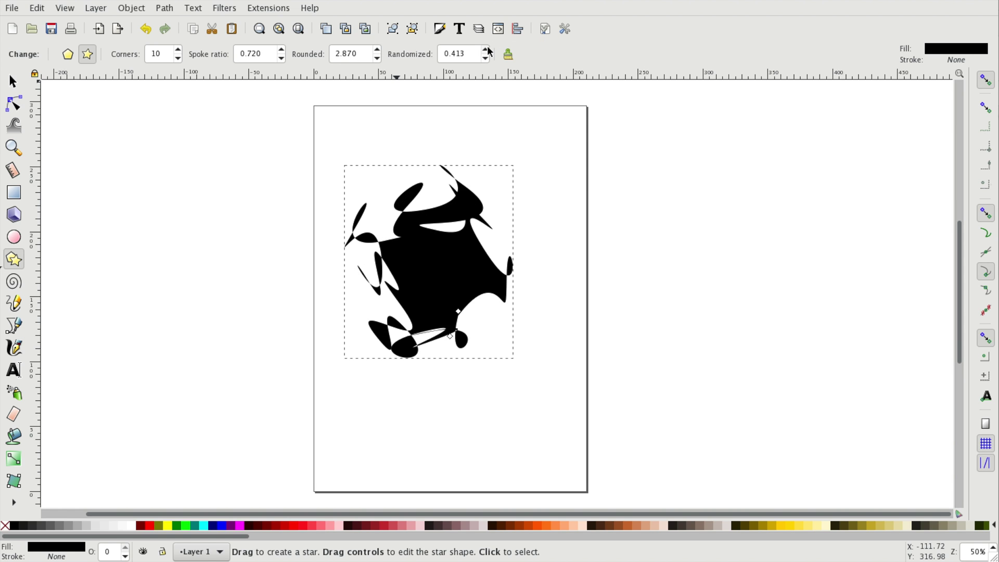
click(487, 50)
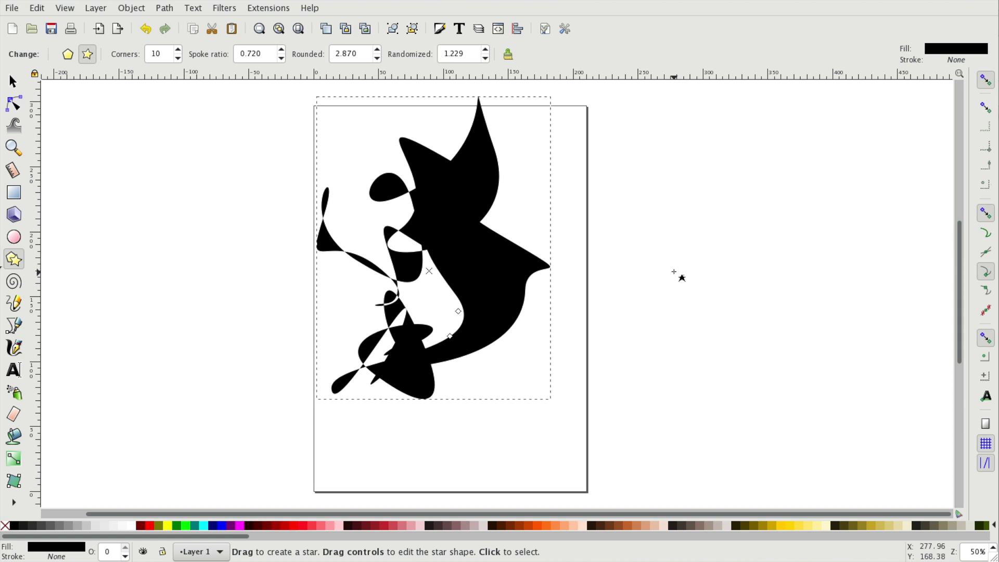
Reset the star to defaults, reshape it with its tip and base handles, then delete it
click(507, 54)
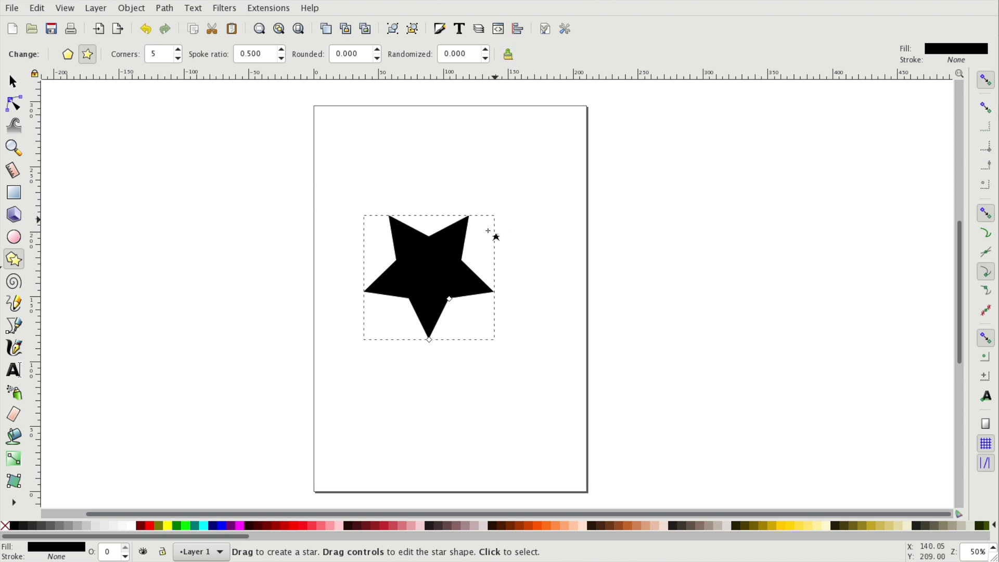
drag(449, 299, 467, 320)
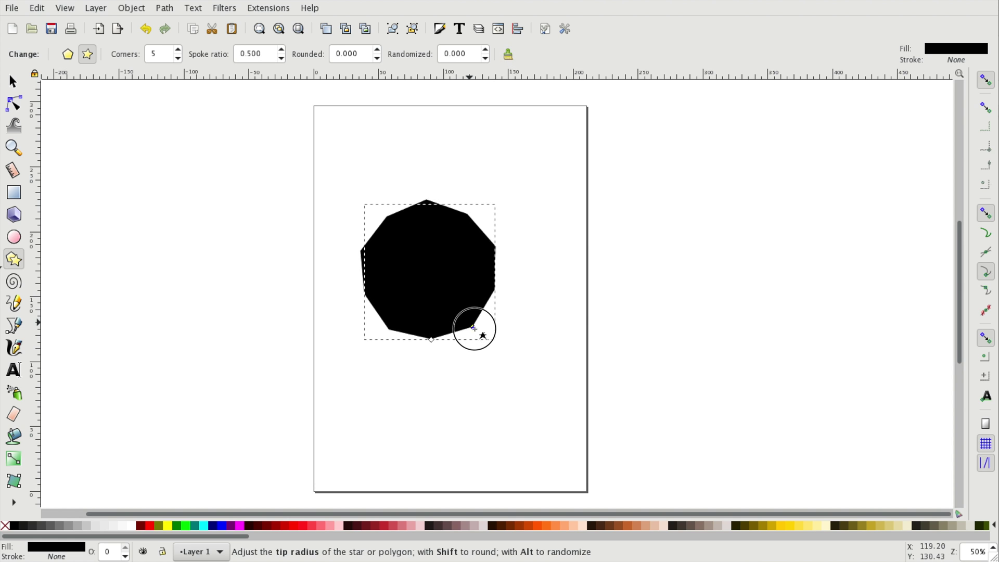
mouse_move(467, 321)
mouse_down()
mouse_move(498, 346)
mouse_move(458, 295)
mouse_up()
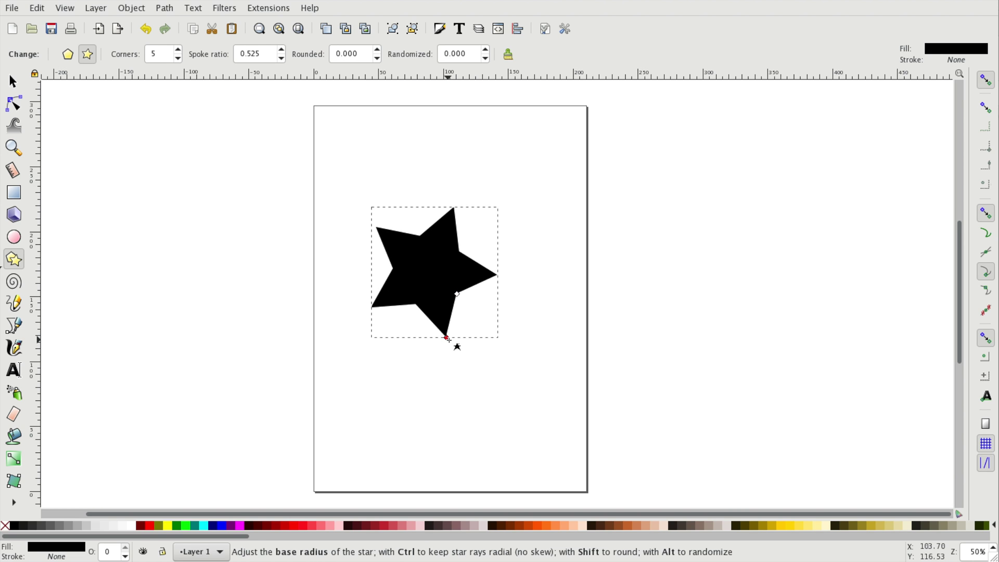
mouse_move(446, 339)
mouse_down()
mouse_move(480, 313)
mouse_move(474, 302)
mouse_move(482, 307)
mouse_up()
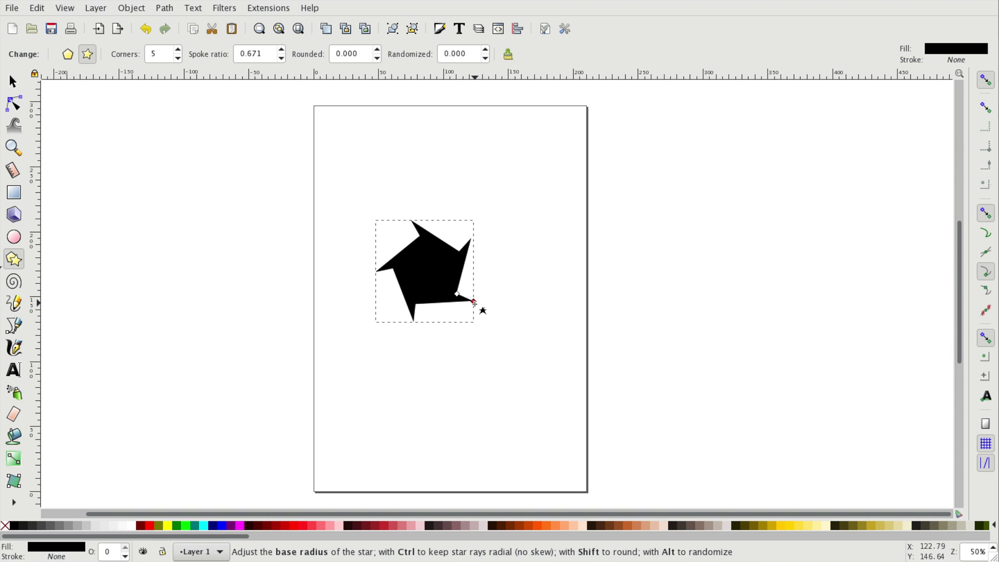
key(F1)
key(Delete)
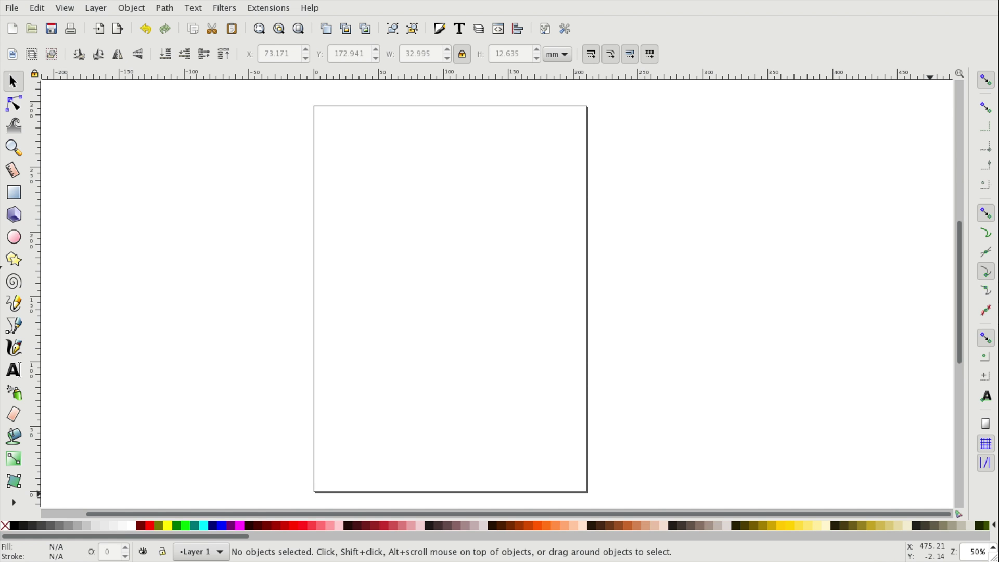
Place a text object reading TEXT on the page and select the word
click(12, 371)
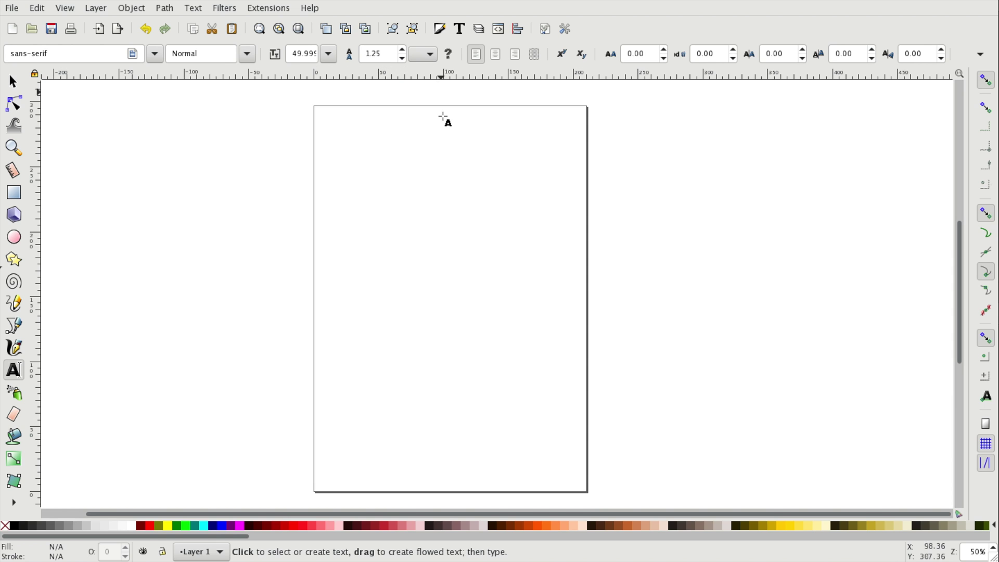
click(366, 232)
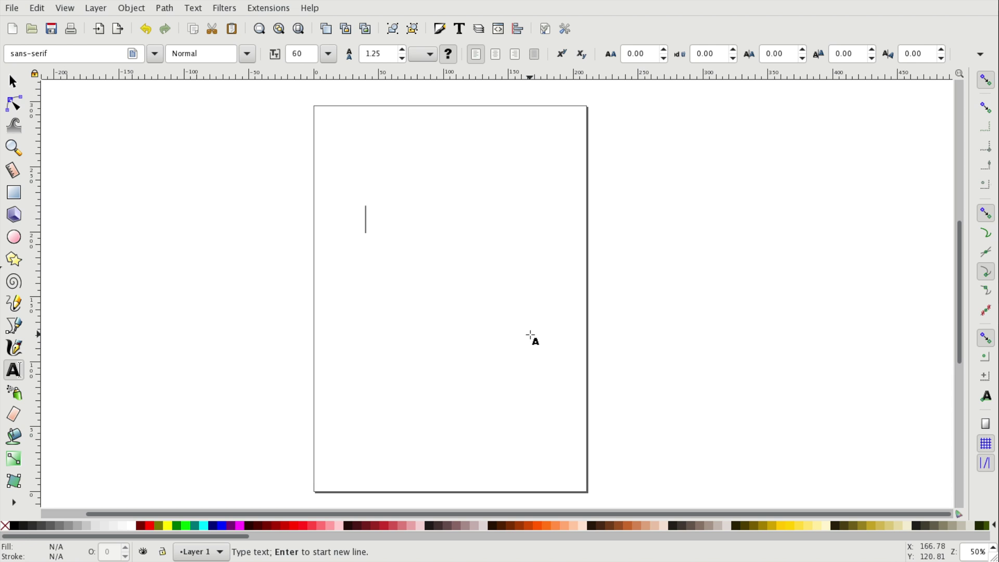
text(TEXT)
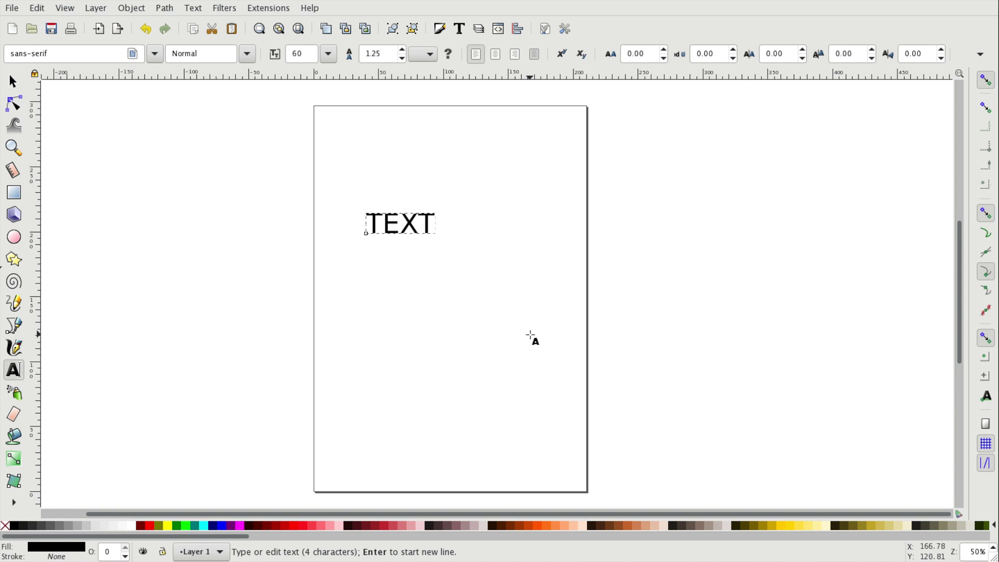
double_click(415, 226)
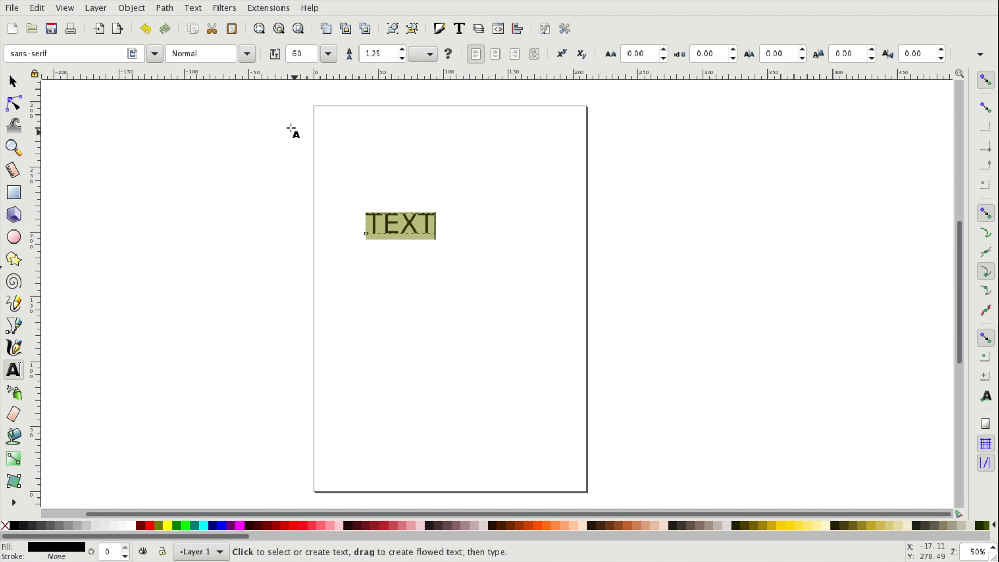
Set the selected text to font size 100 in an italic style
double_click(301, 54)
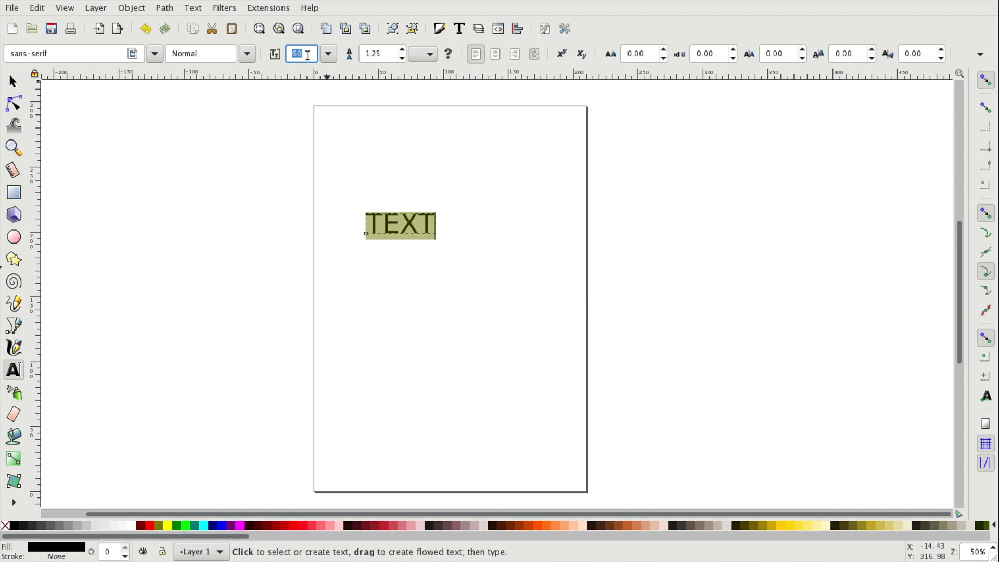
text(100)
key(Return)
click(246, 53)
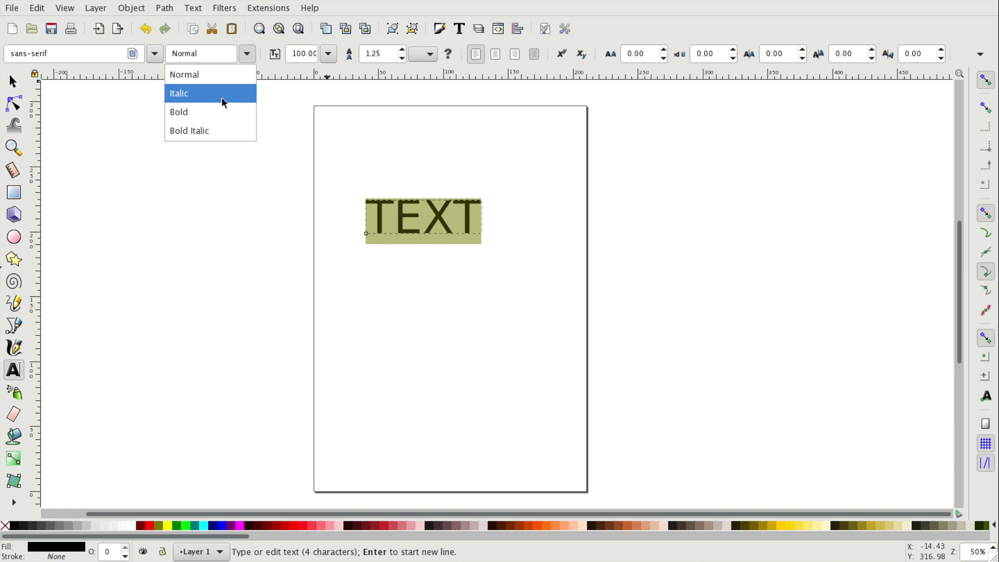
click(212, 109)
click(246, 53)
click(221, 94)
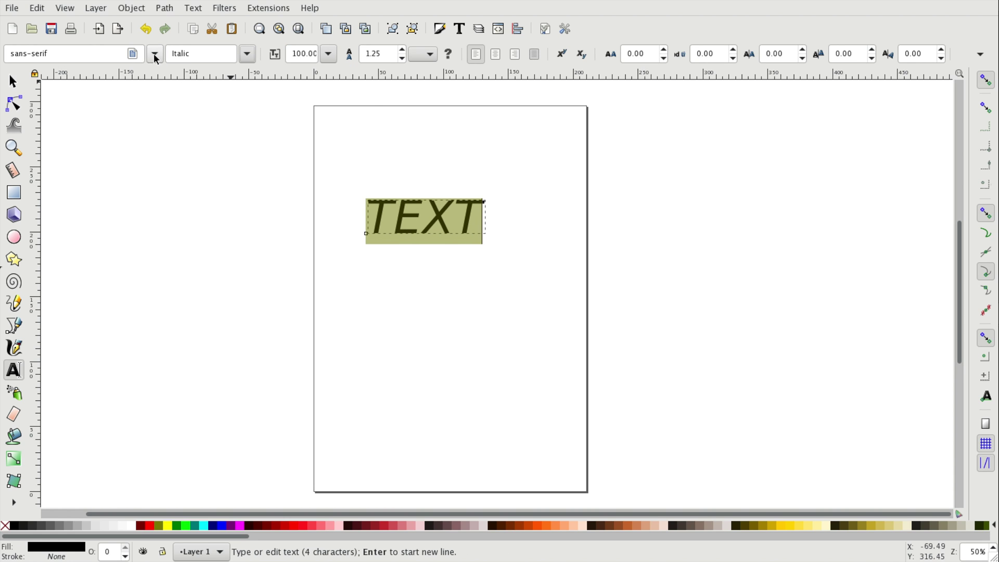